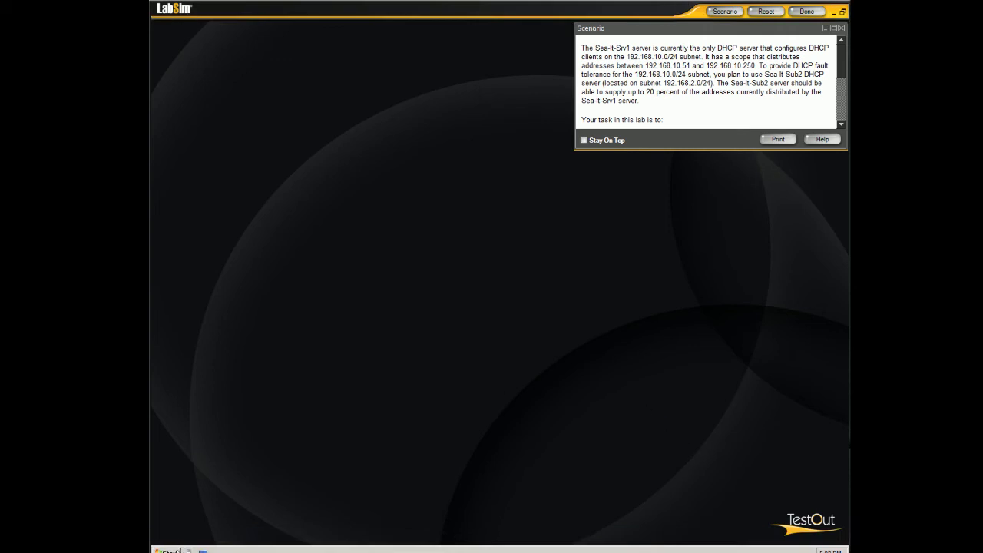
# Launch Server Manager and expand Roles > DHCP Server > DHCP.
pyautogui.click(177, 550)
pyautogui.click(204, 268)
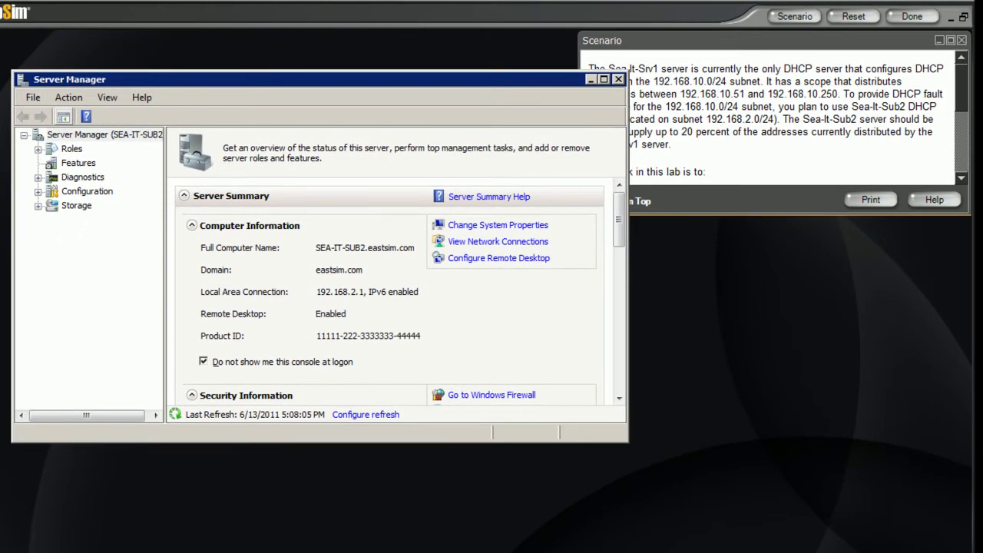
pyautogui.click(37, 149)
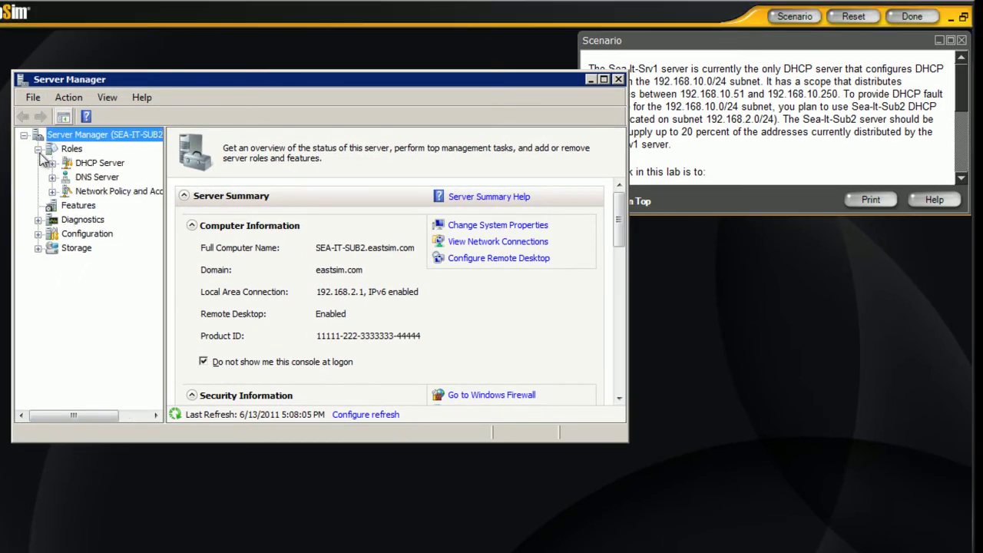
pyautogui.click(50, 163)
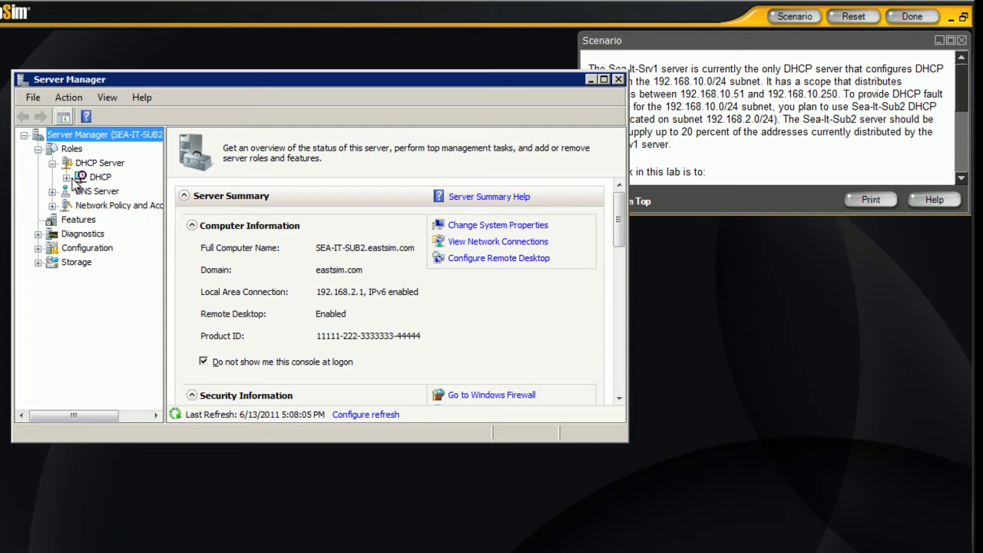
pyautogui.click(69, 177)
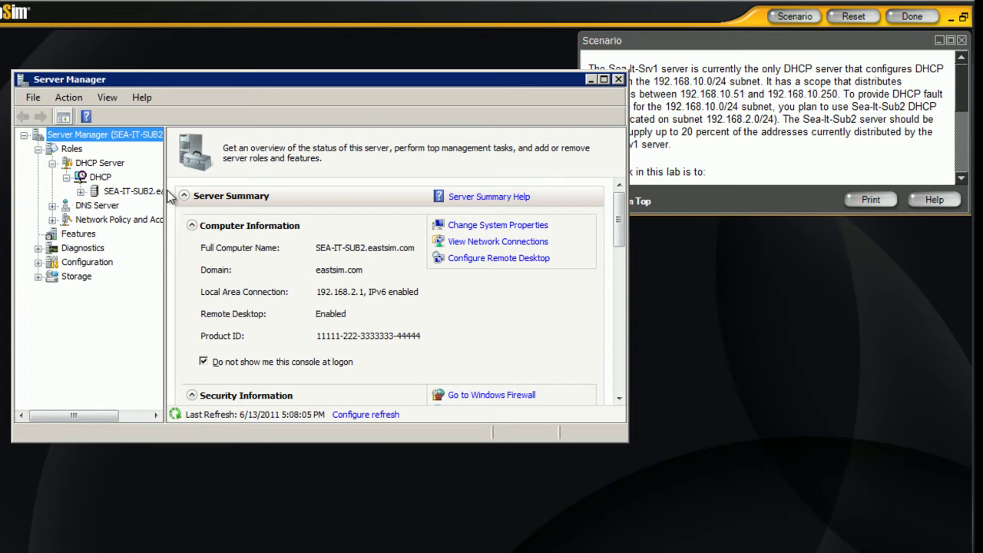
# Widen the tree and expand SEA-IT-SUB2 > IPv4 to view its Scope [192.168.2.1] Subnet2.
pyautogui.moveTo(168, 198); pyautogui.dragTo(240, 208)
pyautogui.click(80, 192)
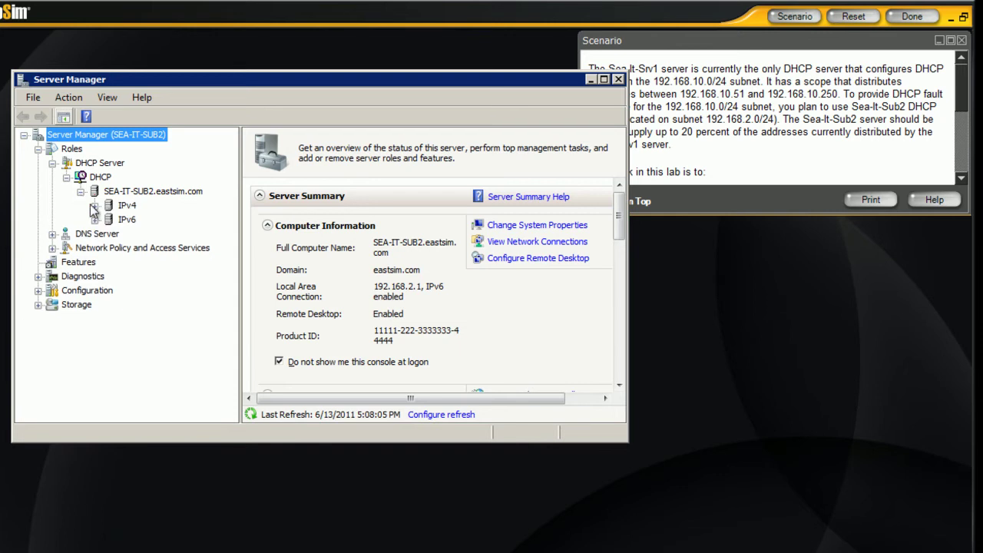
pyautogui.click(94, 206)
pyautogui.click(124, 207)
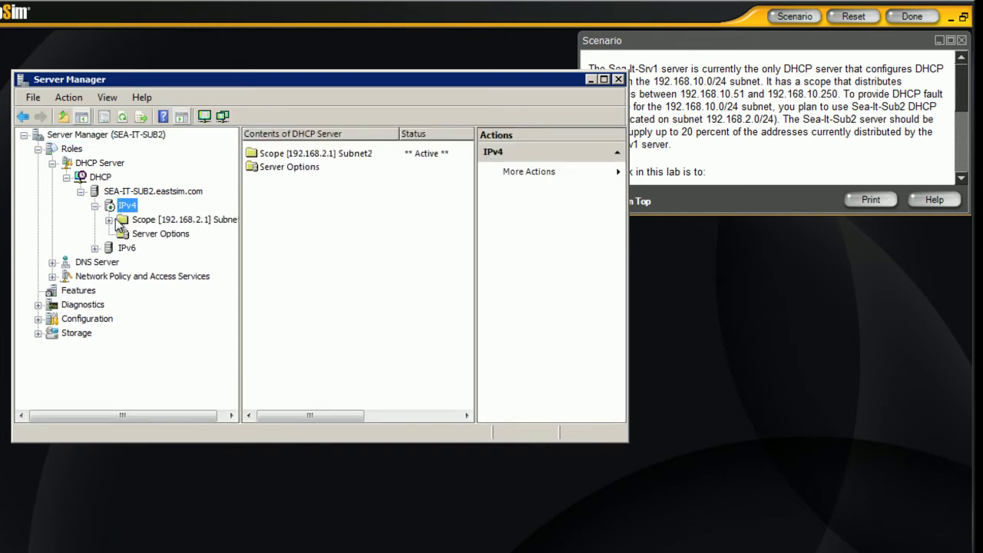
pyautogui.click(140, 221)
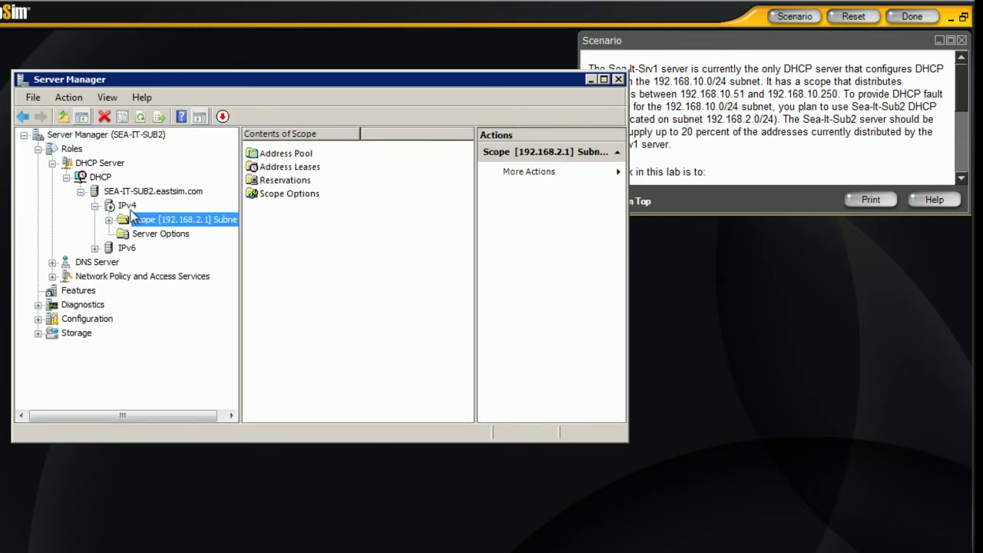
pyautogui.click(130, 209)
# Start a New Scope on IPv4, and enlarge the scenario window with Stay On Top checked.
pyautogui.rightClick(128, 207)
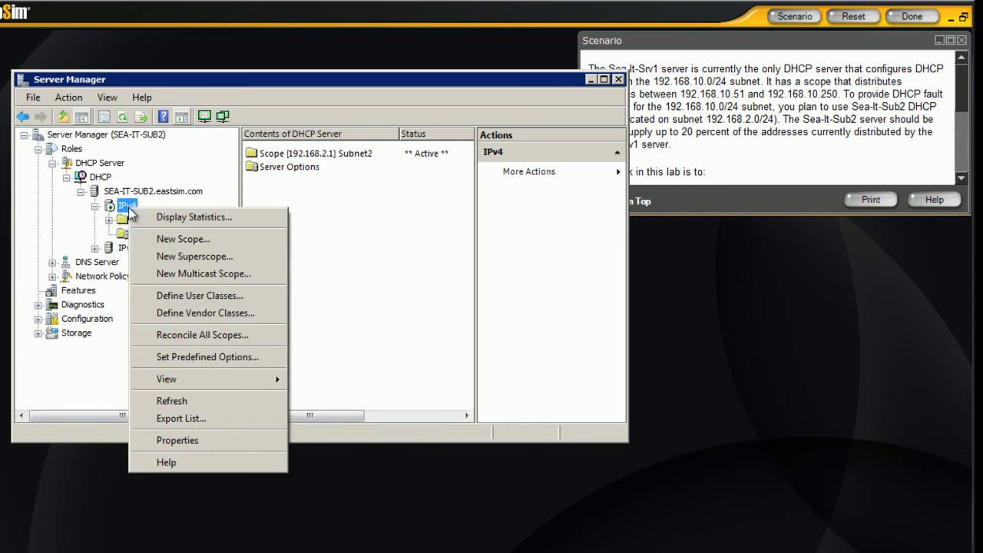
pyautogui.click(164, 246)
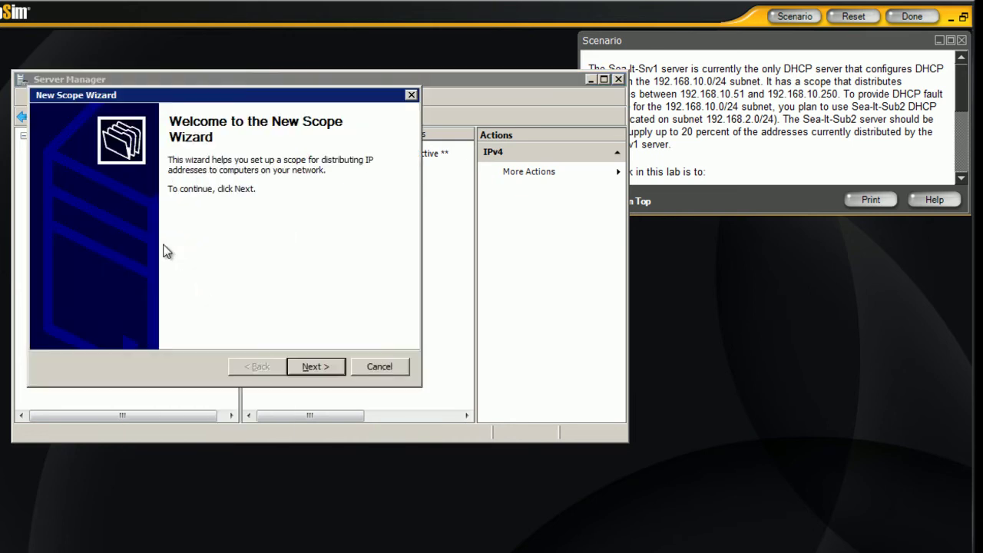
pyautogui.click(315, 366)
pyautogui.moveTo(680, 212)
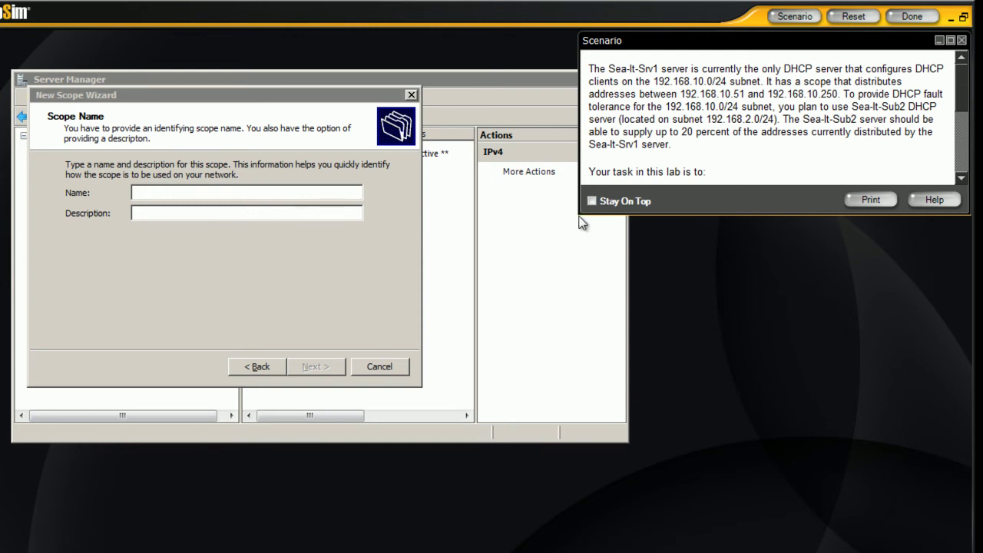
pyautogui.moveTo(579, 216); pyautogui.dragTo(674, 485)
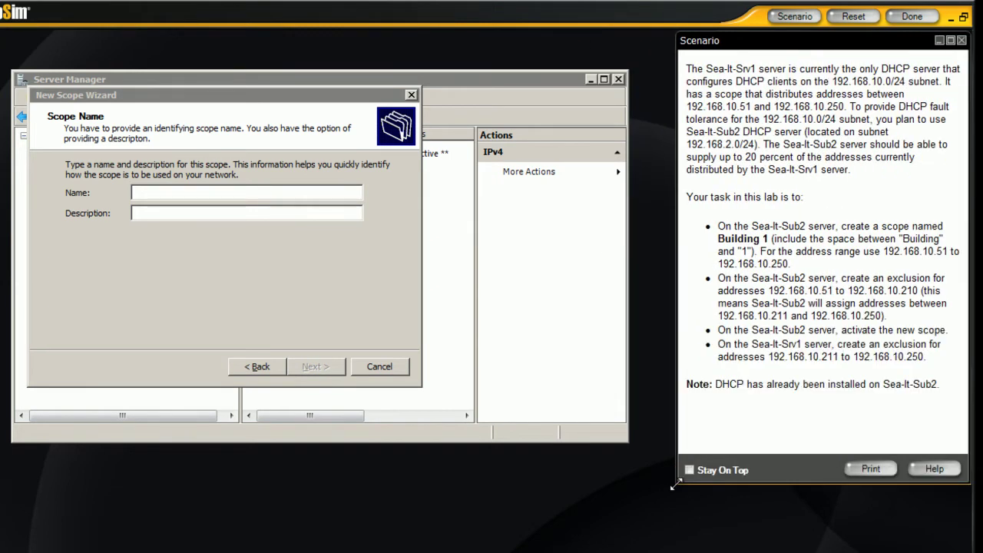
pyautogui.click(689, 469)
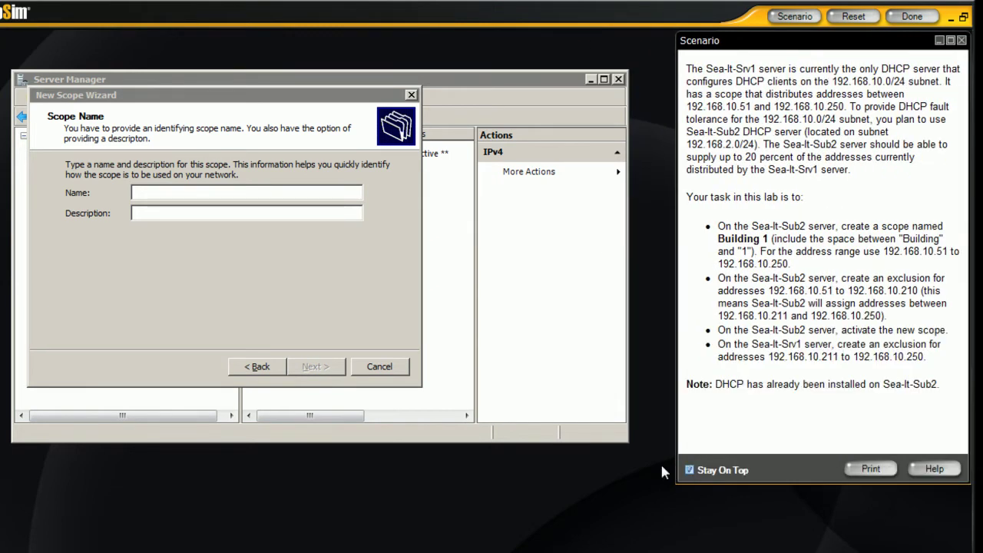
# Give the scope the name and description 'Building 1' and continue to the address range.
pyautogui.click(185, 192)
pyautogui.write('Bui')
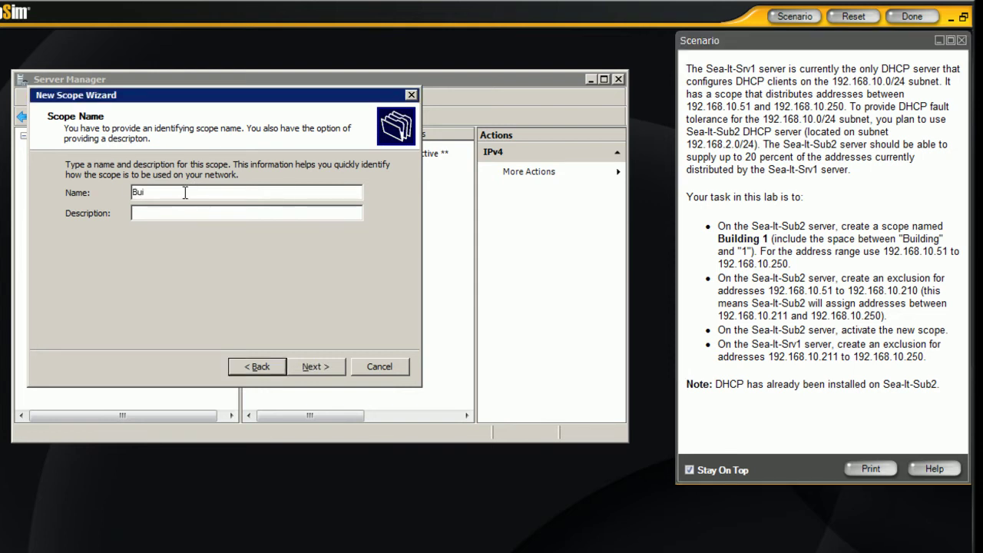
pyautogui.write('lding 1')
pyautogui.doubleClick(185, 193)
pyautogui.hotkey('ctrl', 'c')
pyautogui.press('Tab')
pyautogui.hotkey('ctrl', 'v')
pyautogui.click(325, 368)
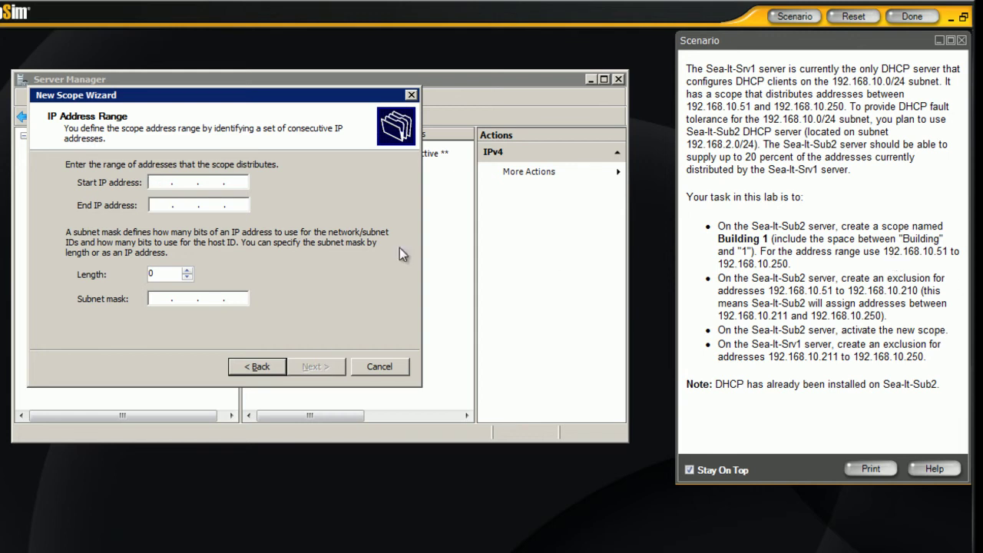
# Set the scope range 192.168.10.51 to 192.168.10.250 with mask 255.255.255.0.
pyautogui.write('192 . 168 . 10 . 51')
pyautogui.press('Tab')
pyautogui.write('192 . ')
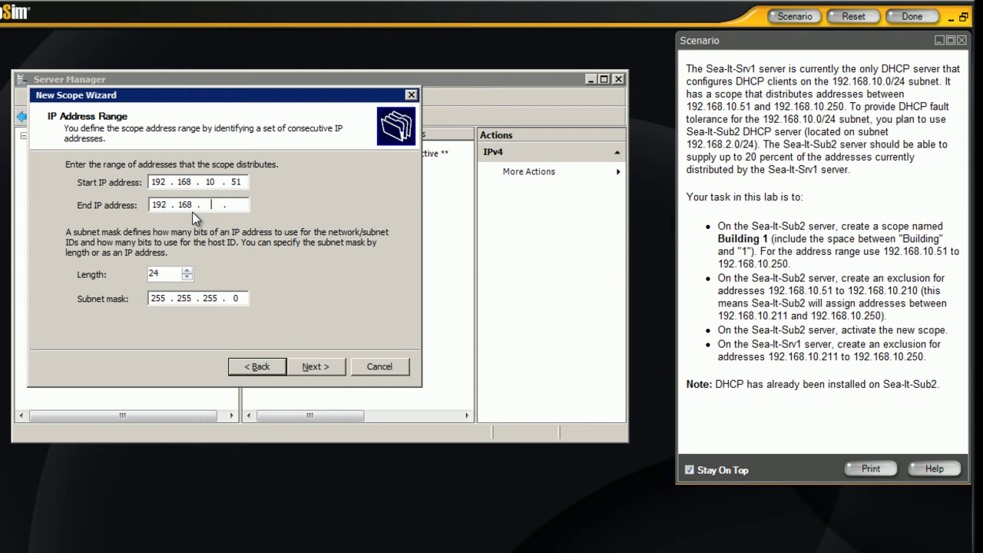
pyautogui.write('168 . 10 . 250')
pyautogui.click(311, 367)
# Add the exclusion range 192.168.10.51 to 192.168.10.210 to the new scope.
pyautogui.click(310, 370)
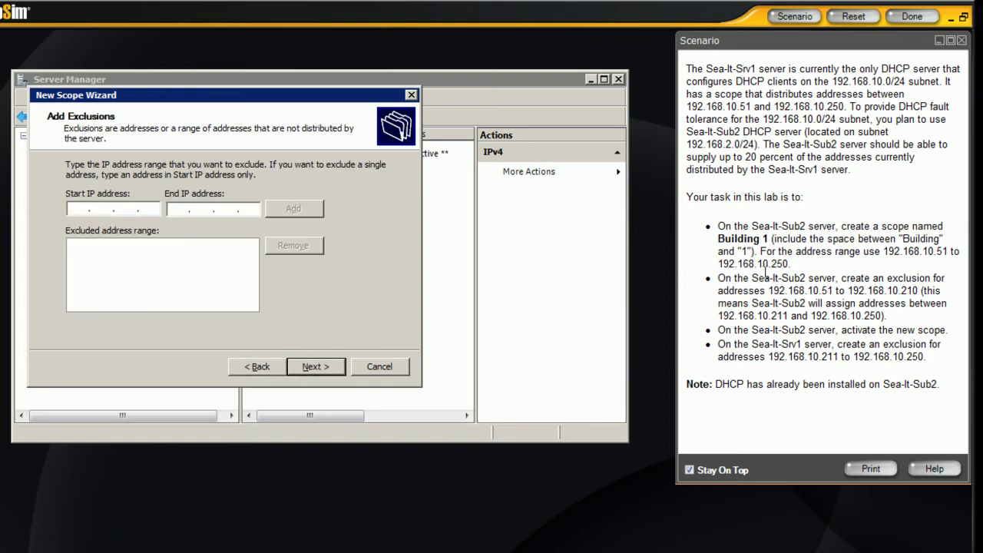
pyautogui.moveTo(235, 102); pyautogui.dragTo(256, 219)
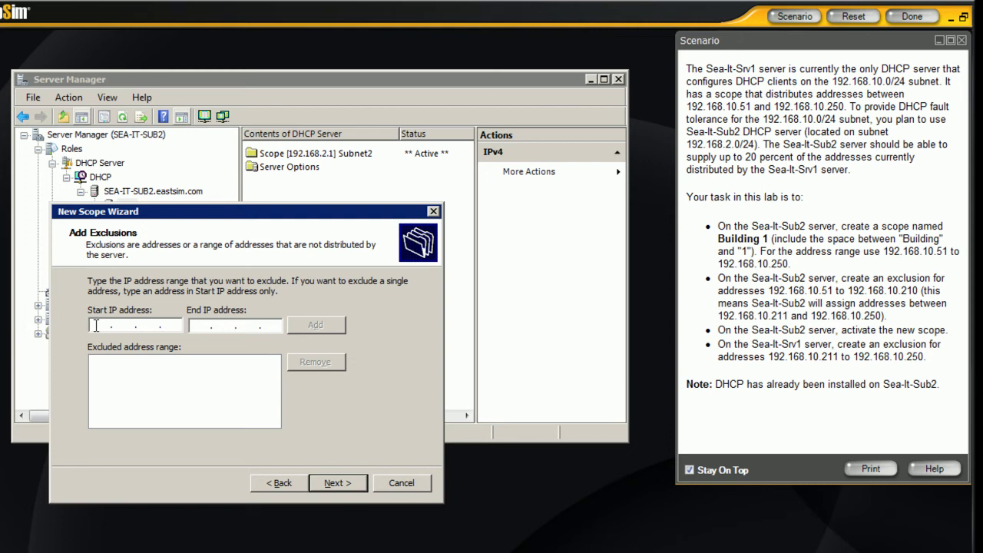
pyautogui.write('192 . 168 . 10 . 51')
pyautogui.press('Tab')
pyautogui.write('192 . 16')
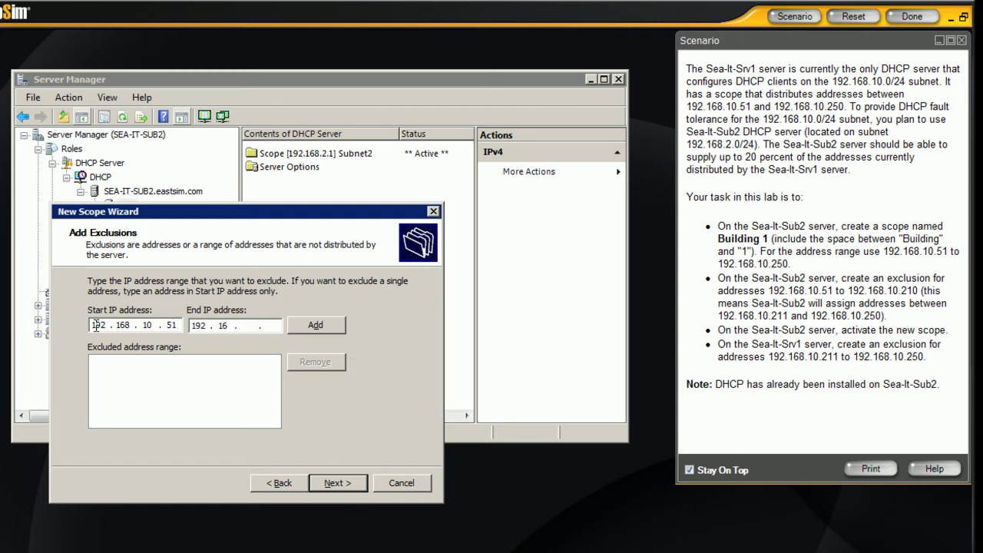
pyautogui.write('8 . 10 . 210')
pyautogui.click(339, 324)
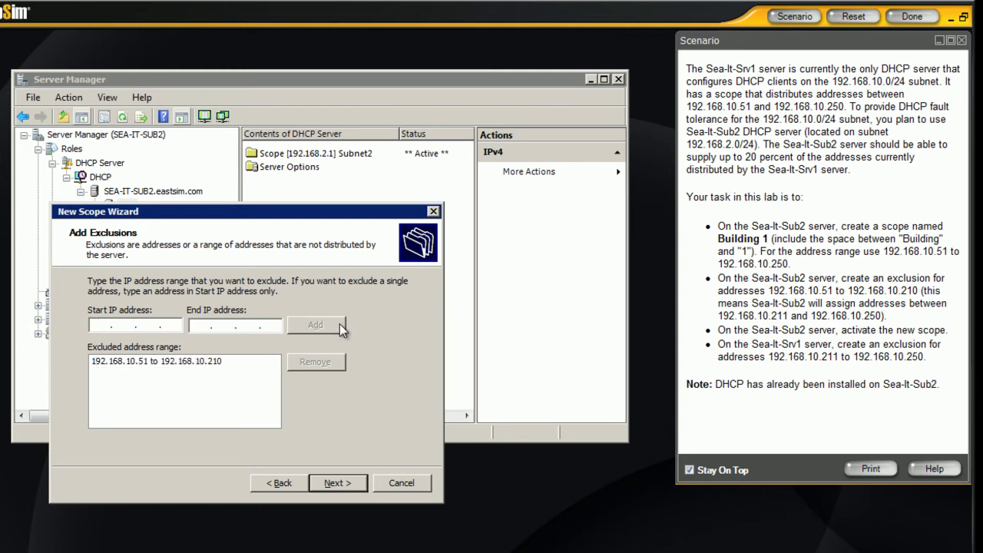
# Keep the 8-day lease and choose to configure DHCP options later, reaching the completion page.
pyautogui.click(335, 489)
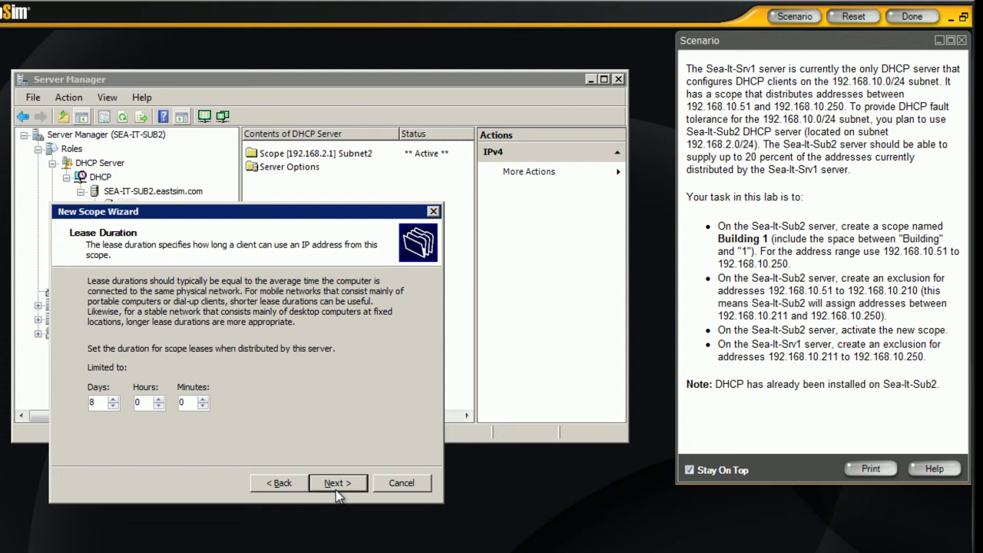
pyautogui.click(332, 485)
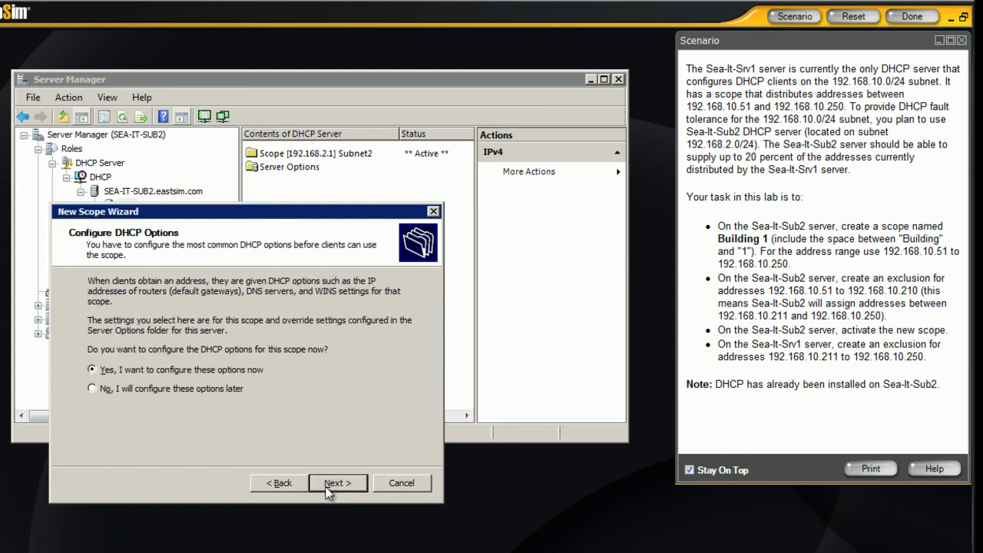
pyautogui.click(135, 388)
pyautogui.click(332, 484)
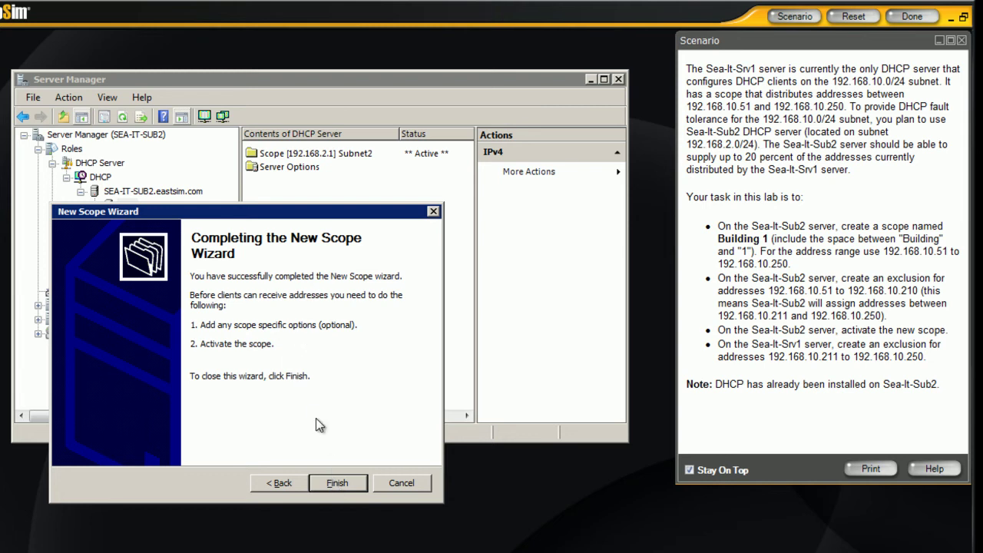
pyautogui.click(331, 484)
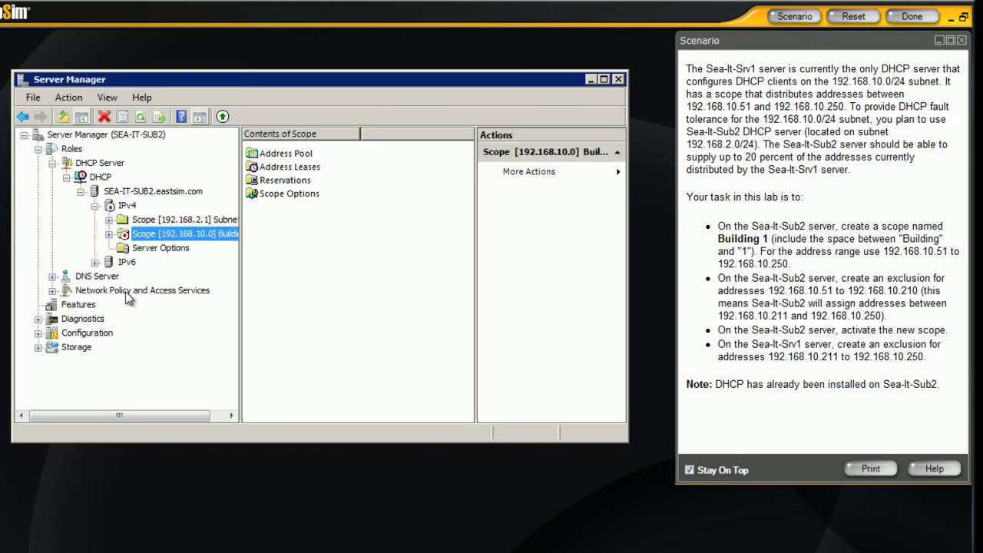
pyautogui.rightClick(121, 237)
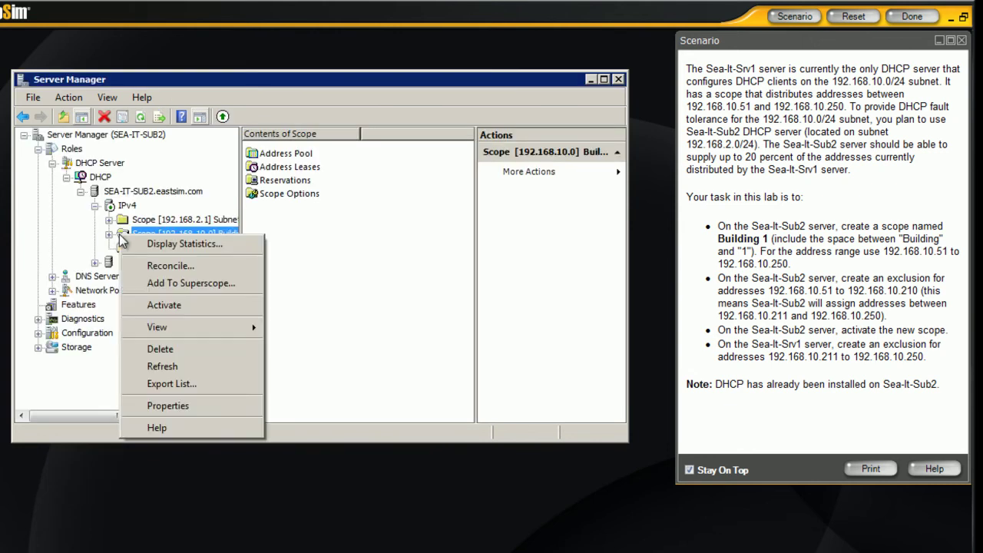
pyautogui.click(151, 303)
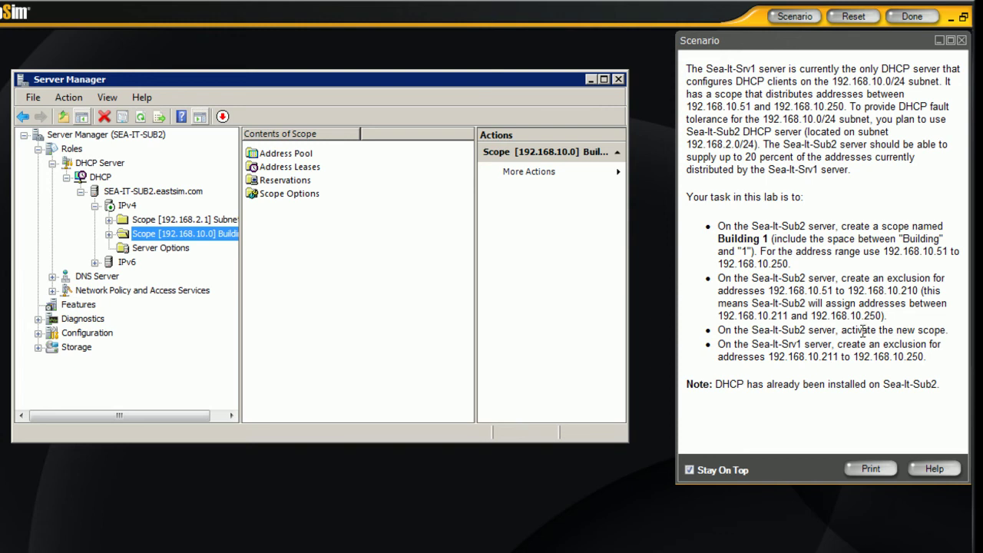
pyautogui.moveTo(720, 344); pyautogui.dragTo(926, 358)
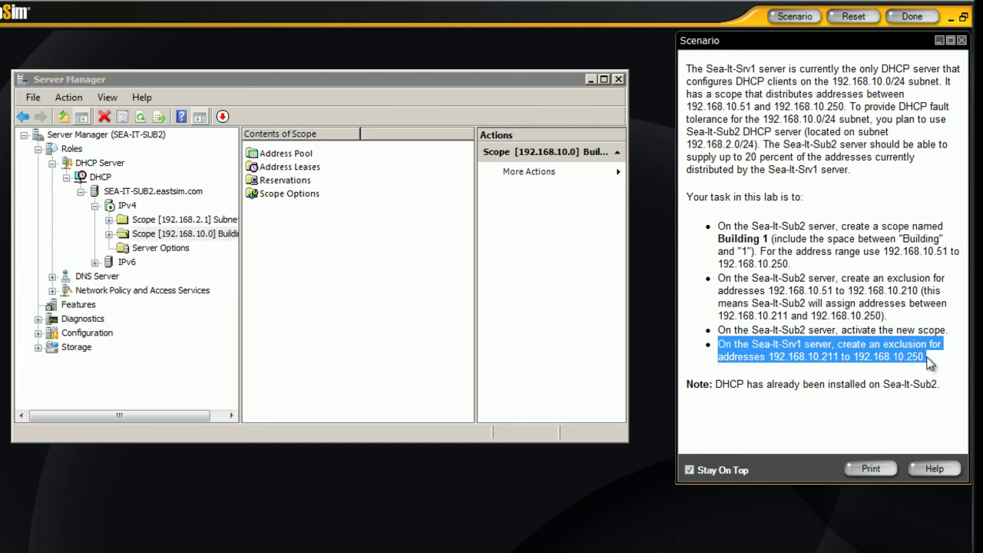
pyautogui.click(927, 359)
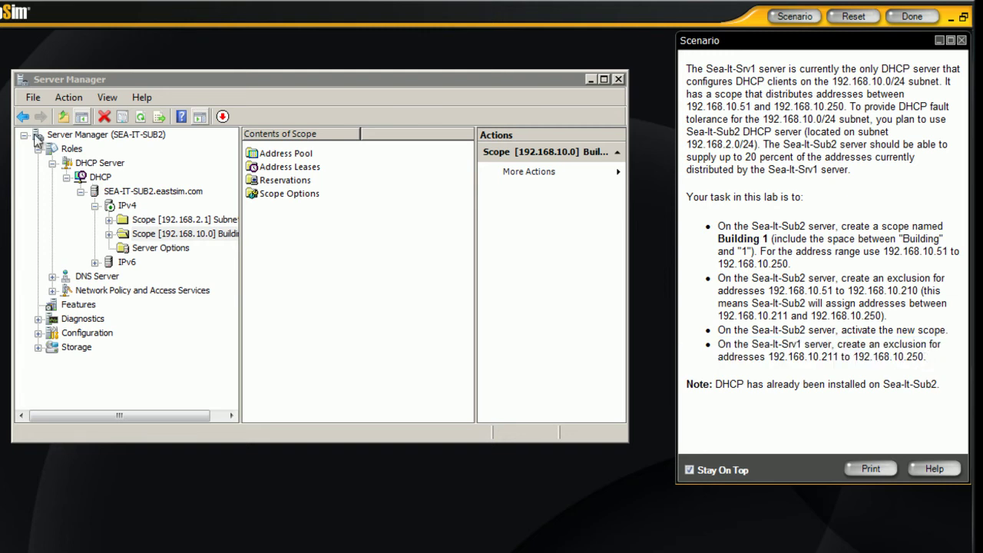
# Add the authorized DHCP server Sea-It-Srv1 to the DHCP console.
pyautogui.rightClick(88, 181)
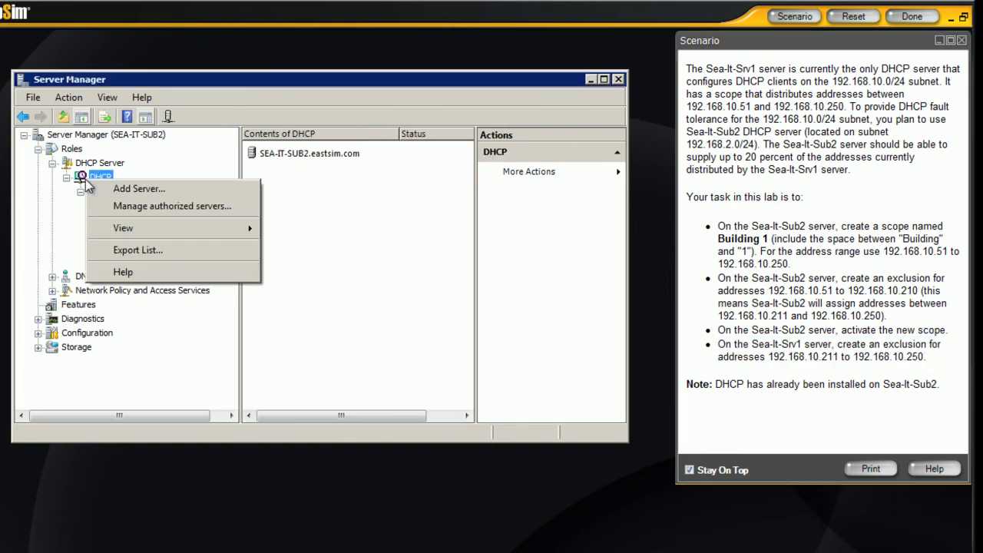
pyautogui.click(124, 193)
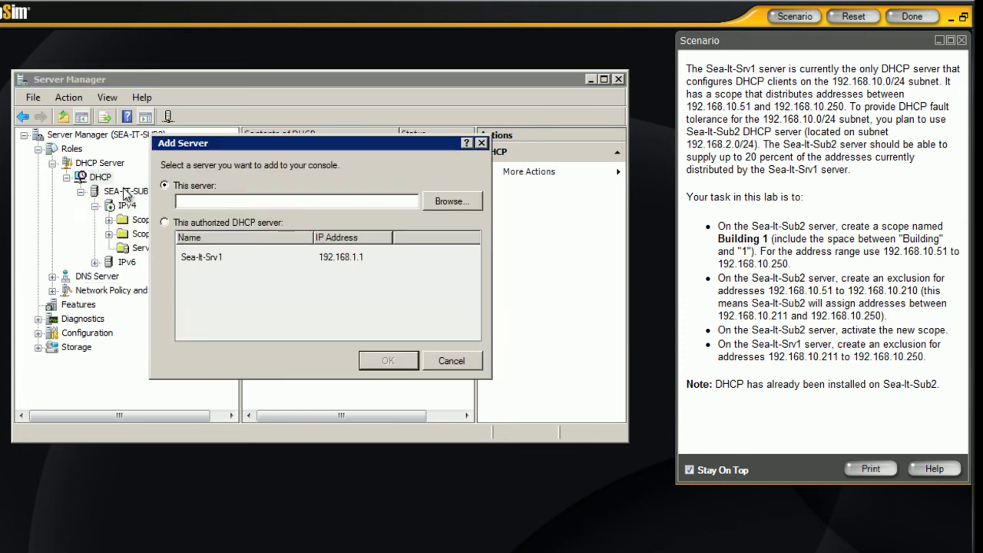
pyautogui.click(165, 222)
pyautogui.click(192, 256)
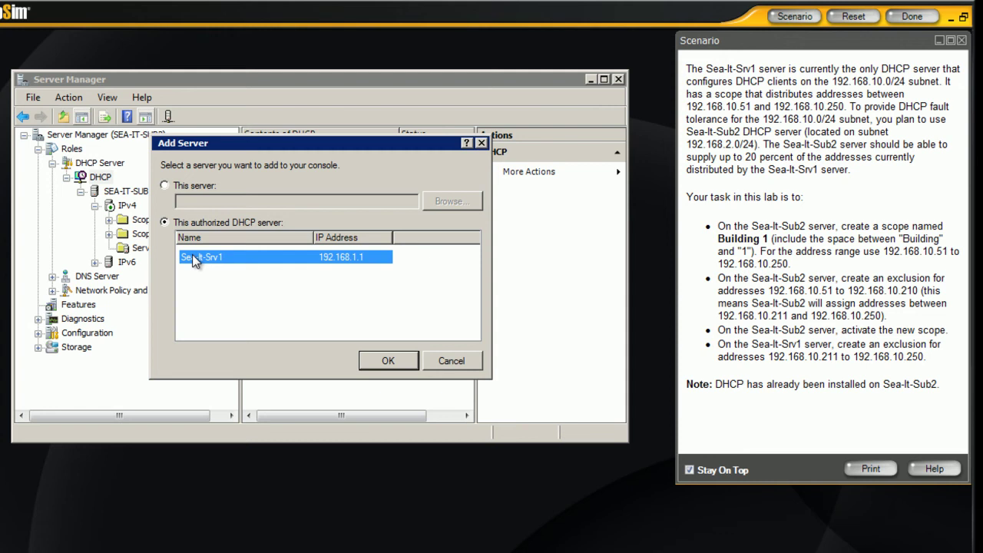
pyautogui.click(394, 366)
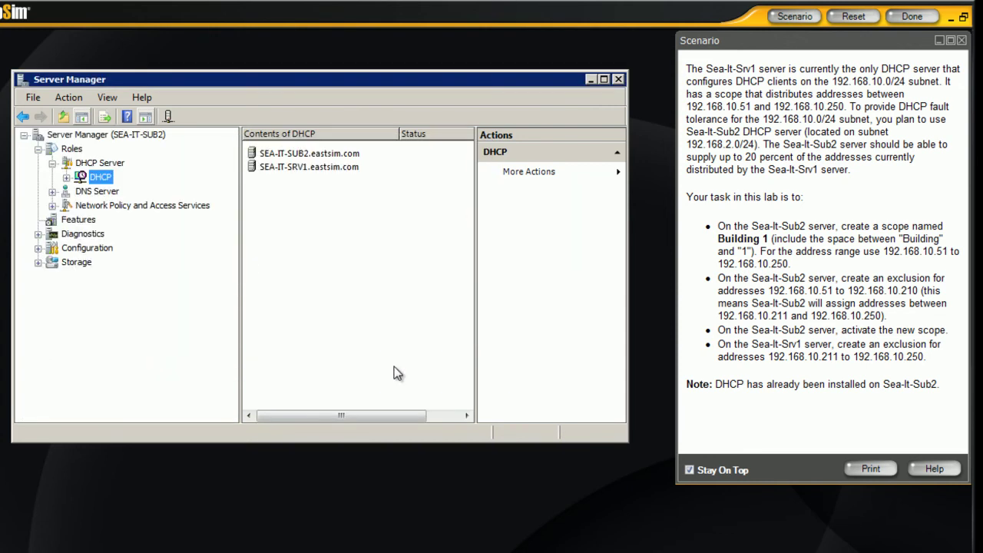
# Expand the IPv4 nodes of SEA-IT-SRV1 and SEA-IT-SUB2 to list their scopes.
pyautogui.click(66, 178)
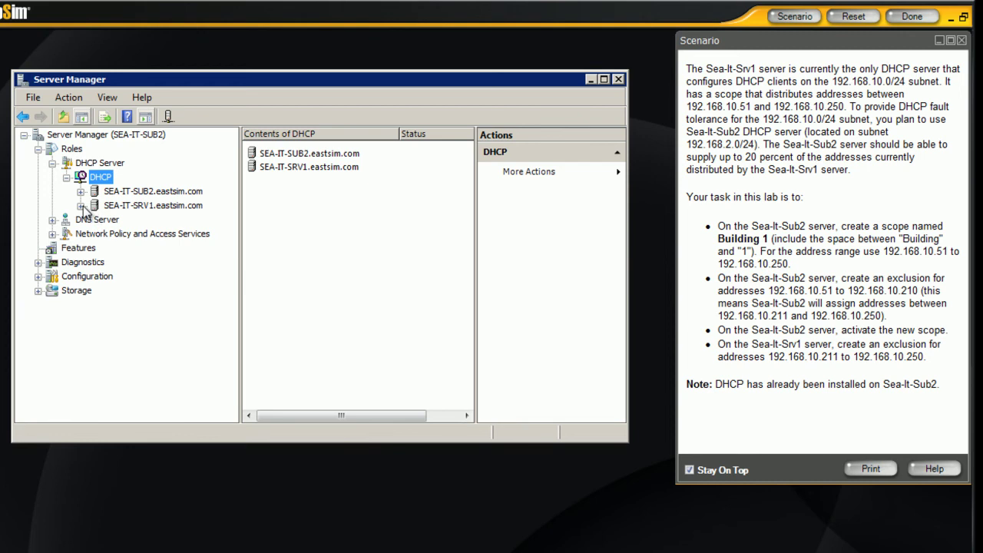
pyautogui.click(81, 205)
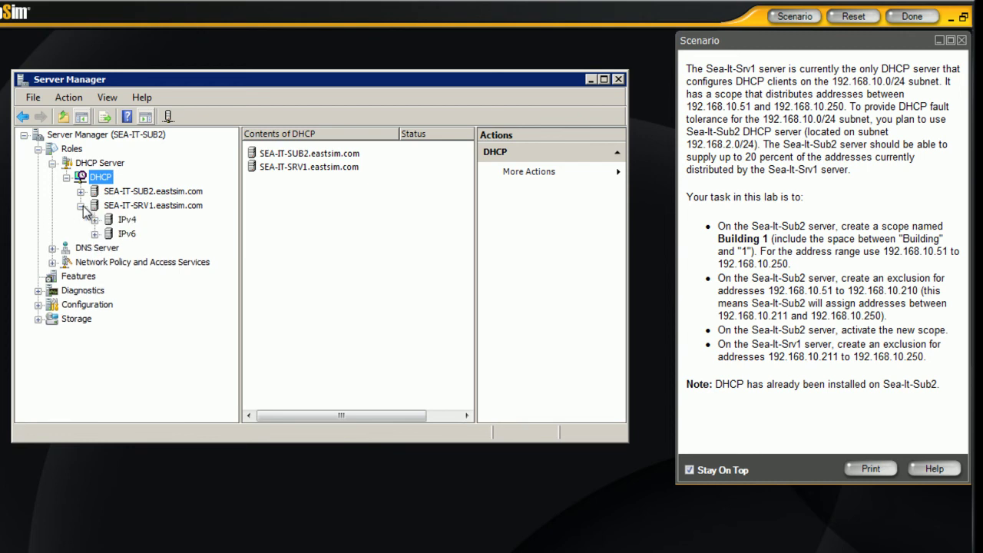
pyautogui.click(95, 219)
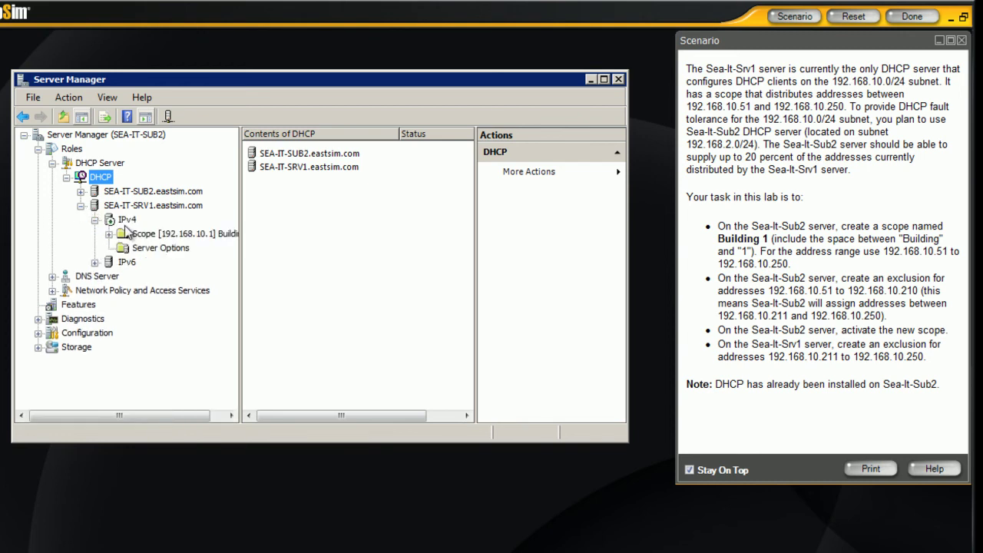
pyautogui.click(126, 220)
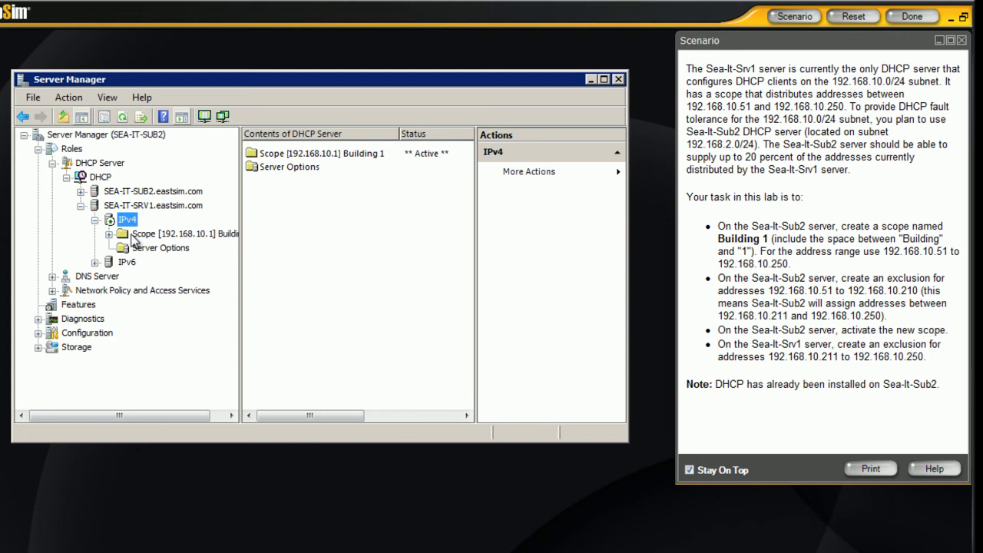
pyautogui.click(137, 234)
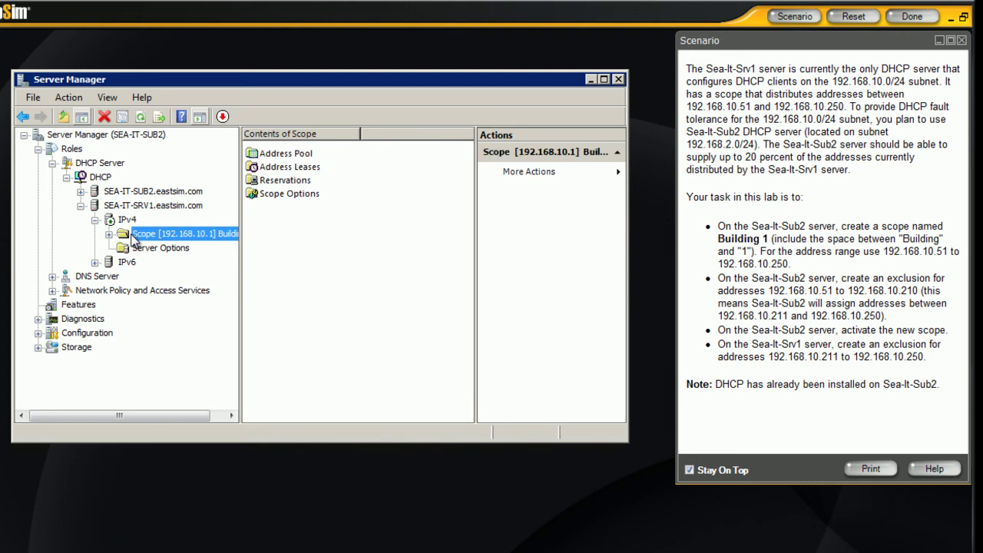
pyautogui.click(81, 191)
pyautogui.click(95, 206)
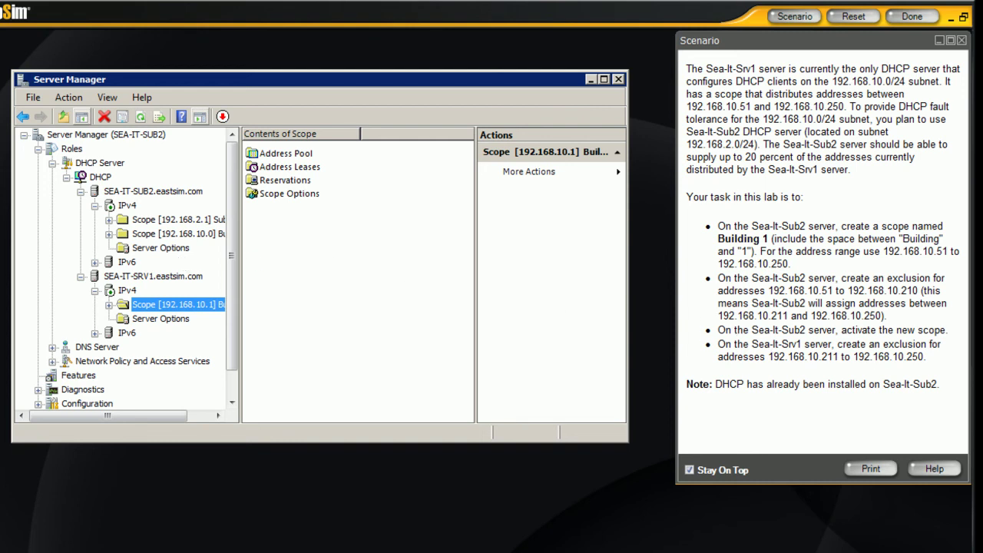
# Select and expand Sea-It-Srv1's Scope [192.168.10.1] Building 1 to show its Address Pool.
pyautogui.click(883, 357)
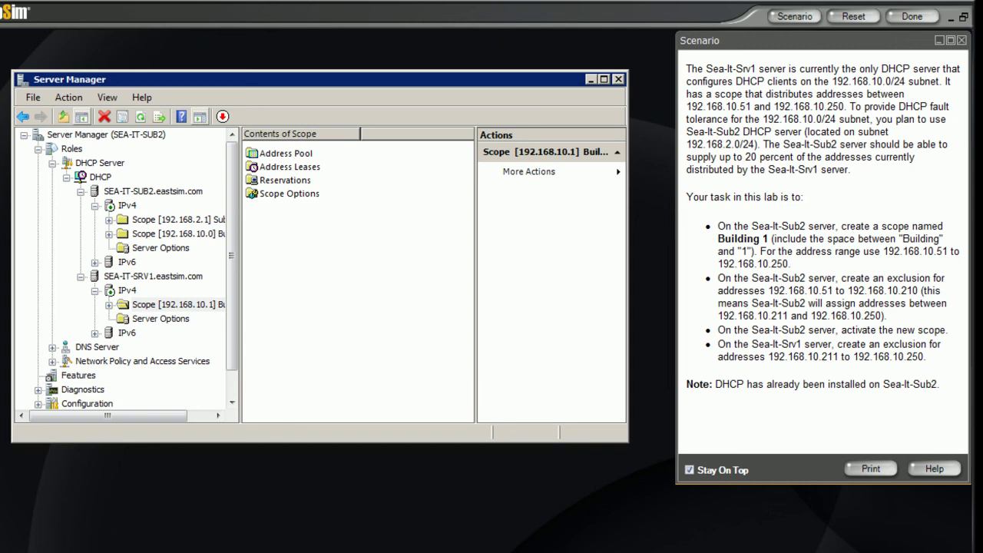
pyautogui.click(127, 290)
pyautogui.click(179, 308)
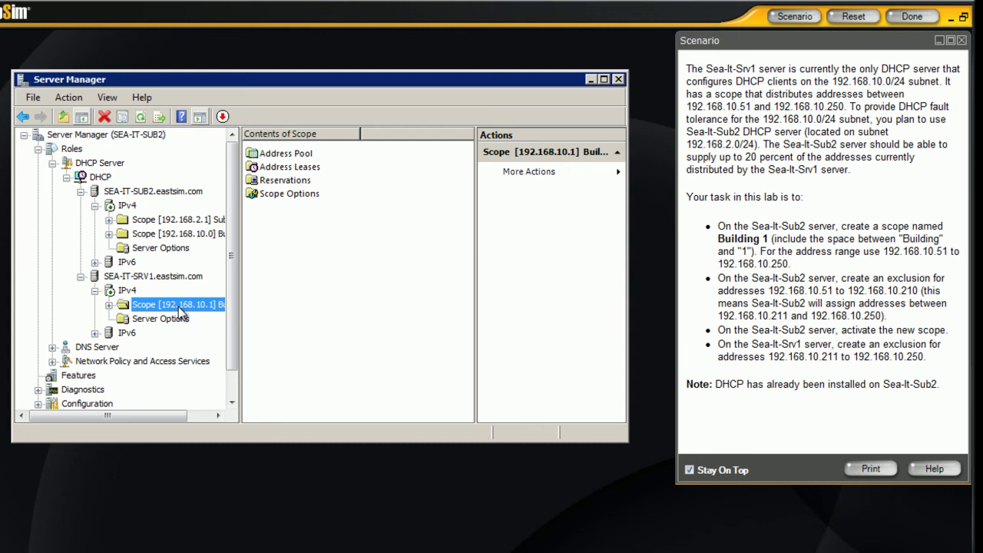
pyautogui.click(109, 305)
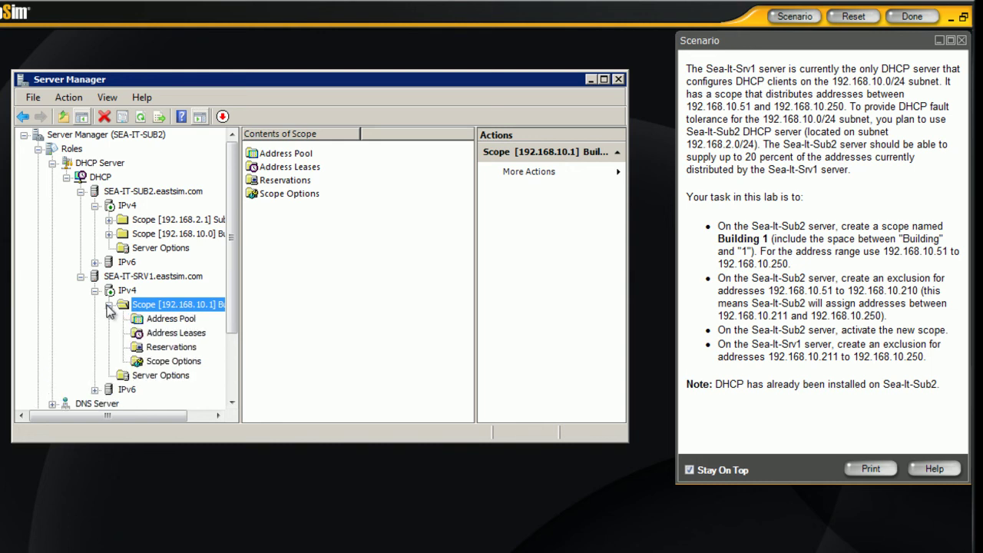
# Add exclusion range 192.168.10.211 to 192.168.10.250 to Srv1's Address Pool.
pyautogui.click(170, 321)
pyautogui.rightClick(170, 318)
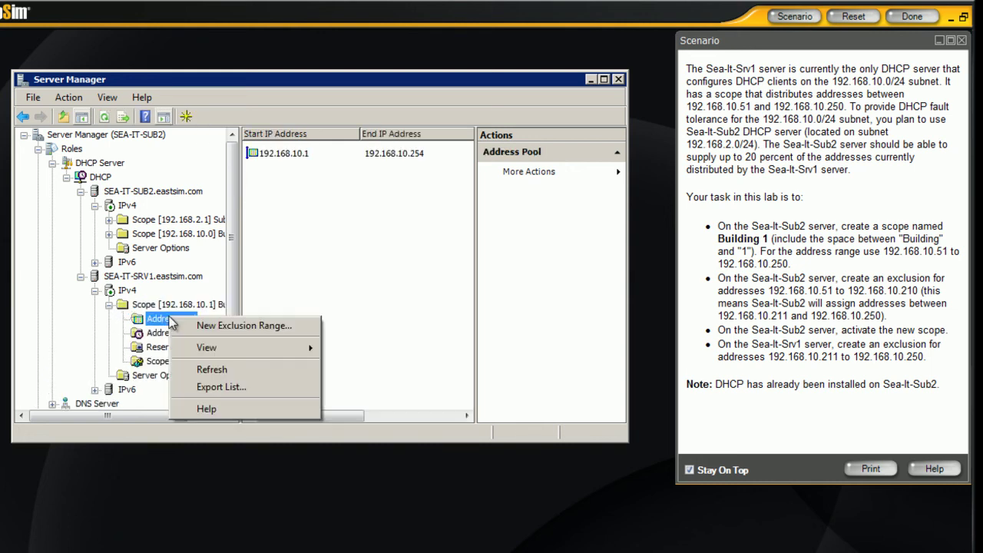
pyautogui.click(213, 330)
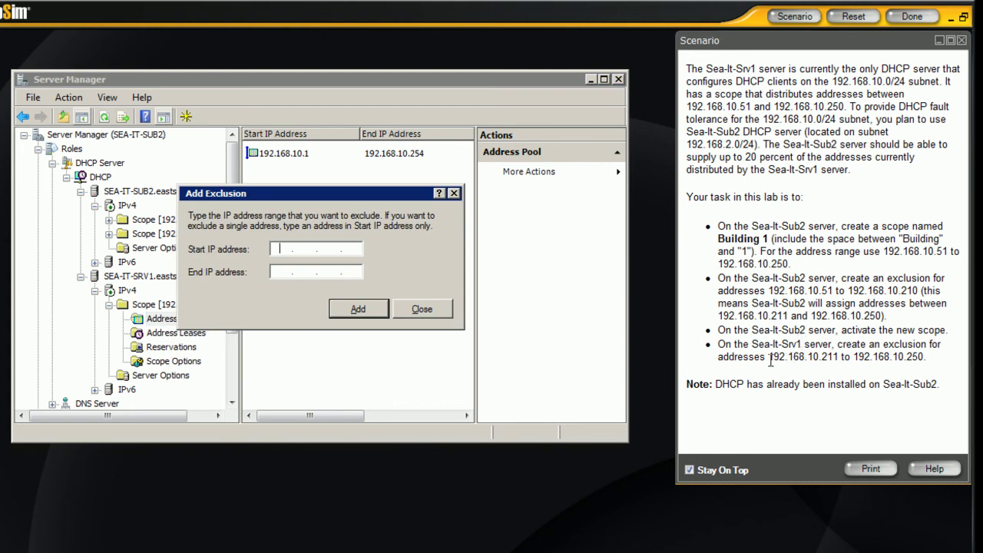
pyautogui.moveTo(770, 361); pyautogui.dragTo(925, 359)
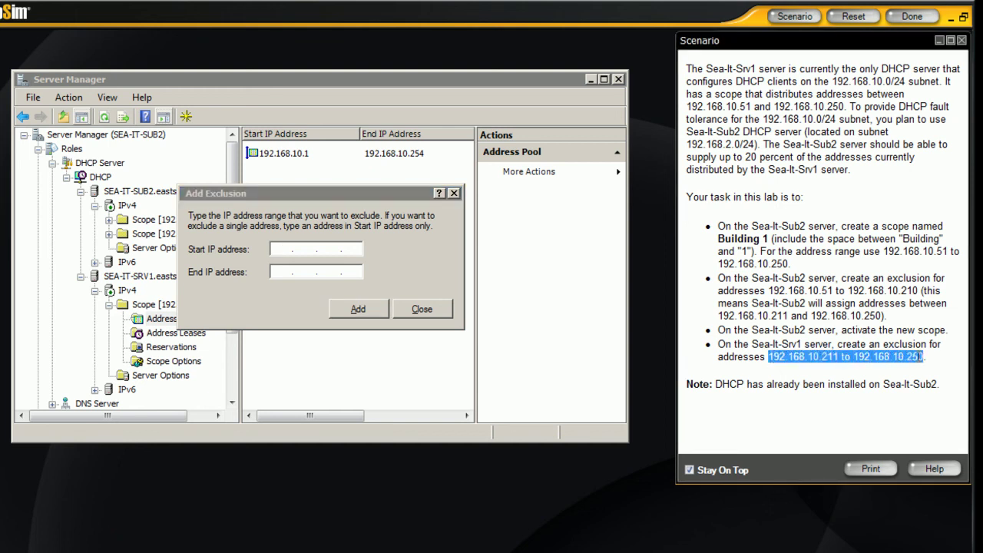
pyautogui.click(284, 250)
pyautogui.write('192...')
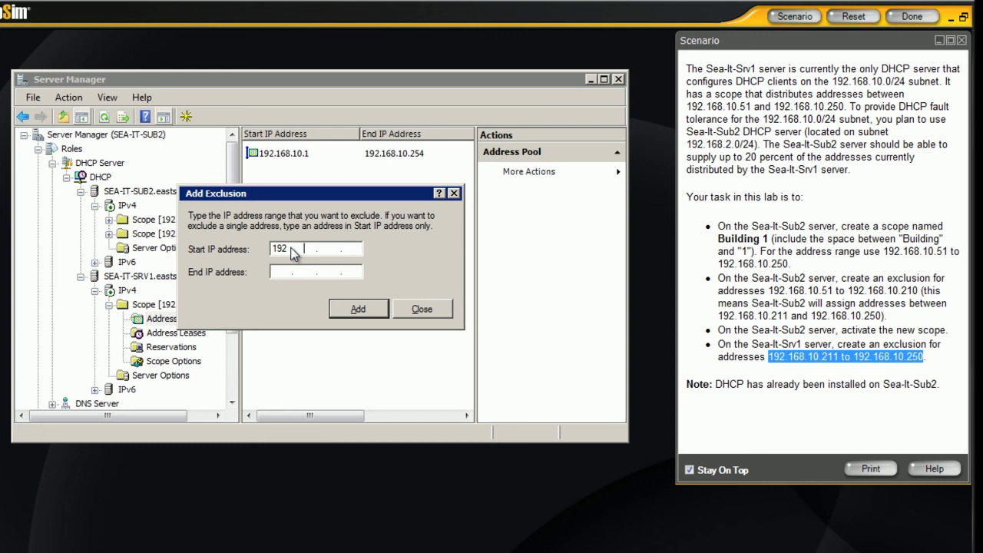
pyautogui.write('168 ')
pyautogui.write('10.211')
pyautogui.write('192.168')
pyautogui.write('10.250')
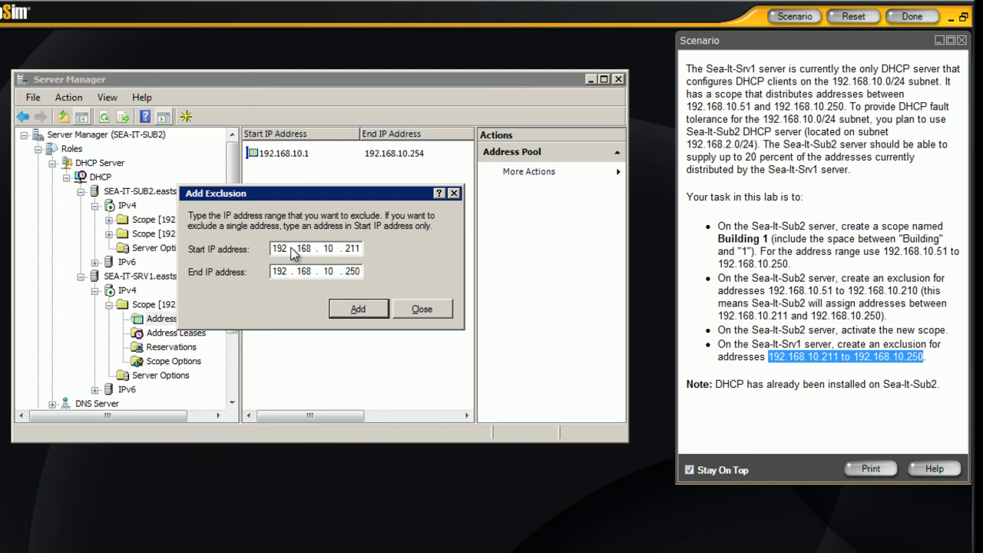
pyautogui.click(359, 318)
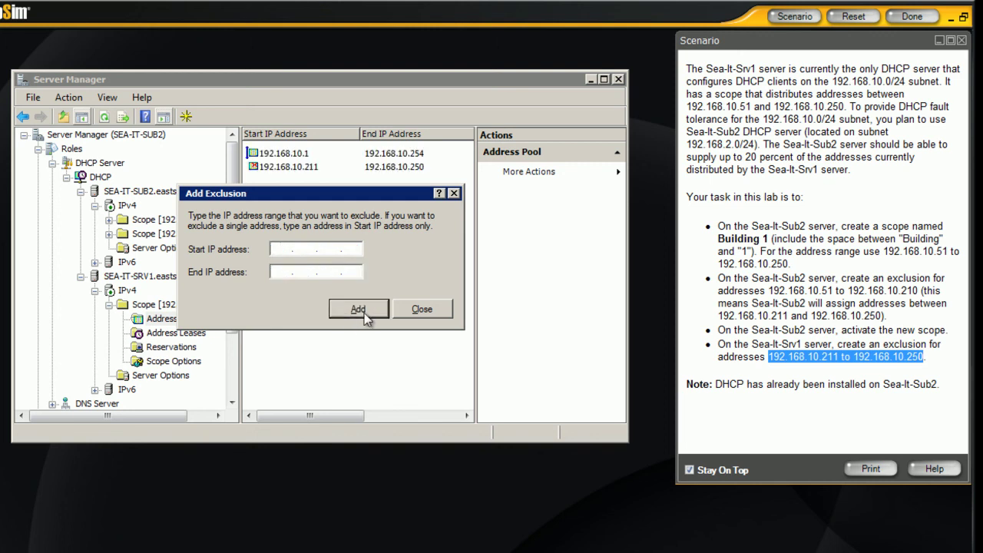
# Close the exclusion dialog, collapse Srv1's IPv4, and review SEA-IT-SUB2's IPv4 scopes.
pyautogui.click(425, 310)
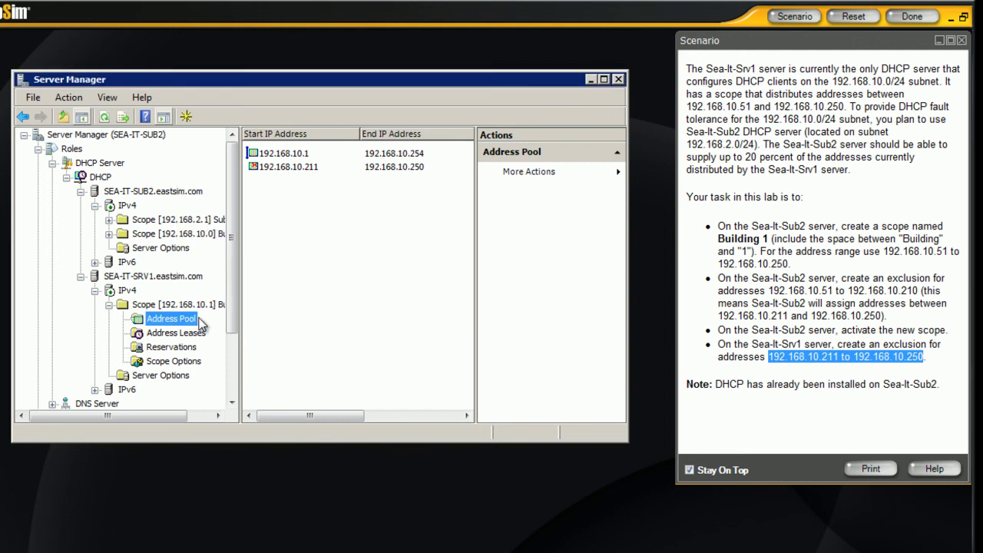
pyautogui.click(140, 305)
pyautogui.click(112, 292)
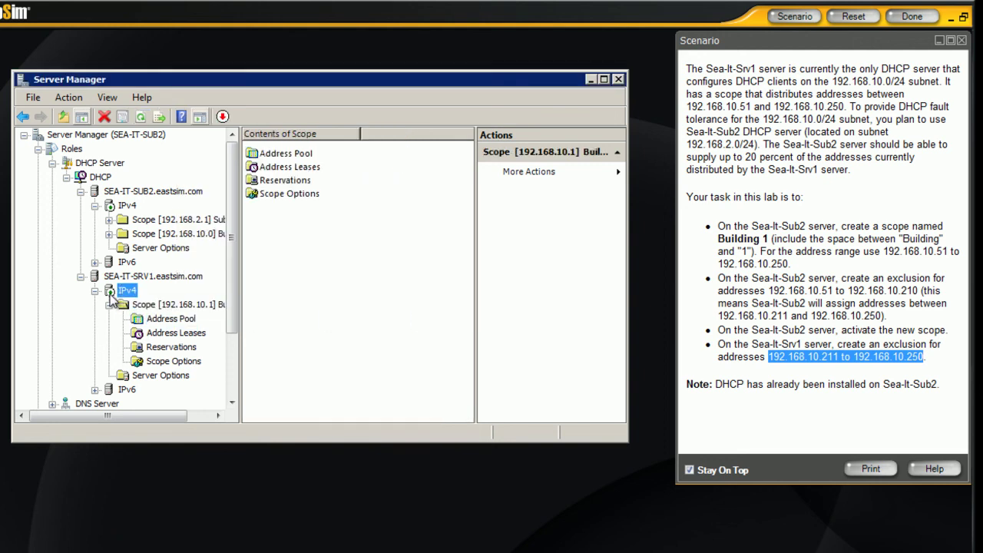
pyautogui.click(95, 291)
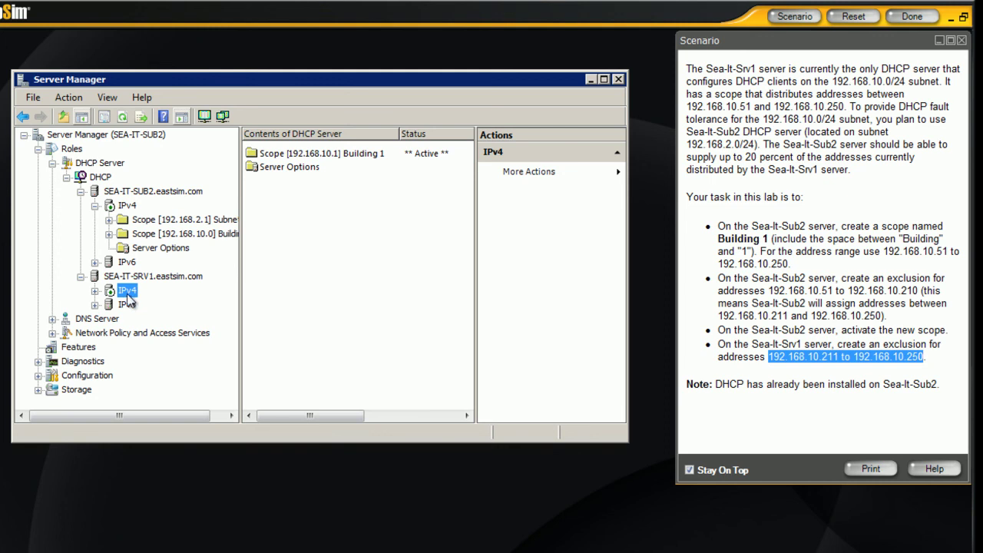
pyautogui.click(126, 206)
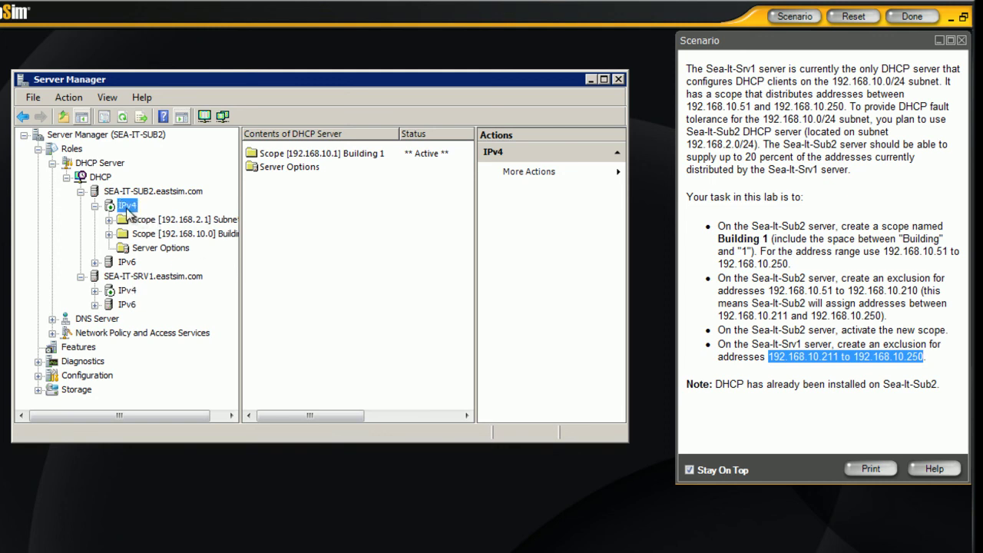